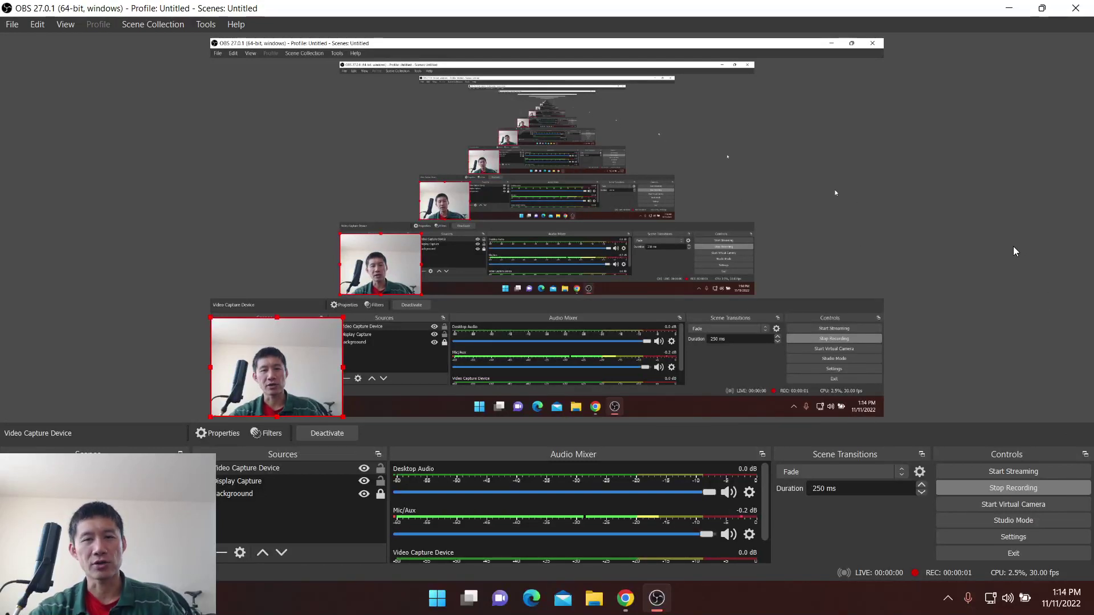
# Bring Chrome forward to show the TechCrunch article on Twitter's $8 verified accounts
pyautogui.click(626, 598)
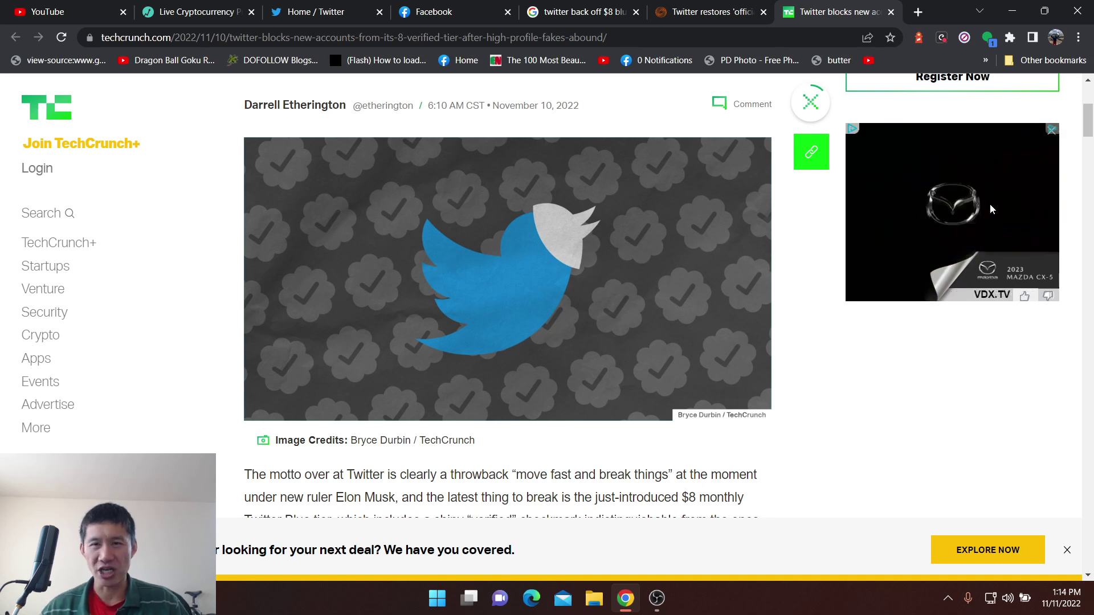
pyautogui.click(678, 8)
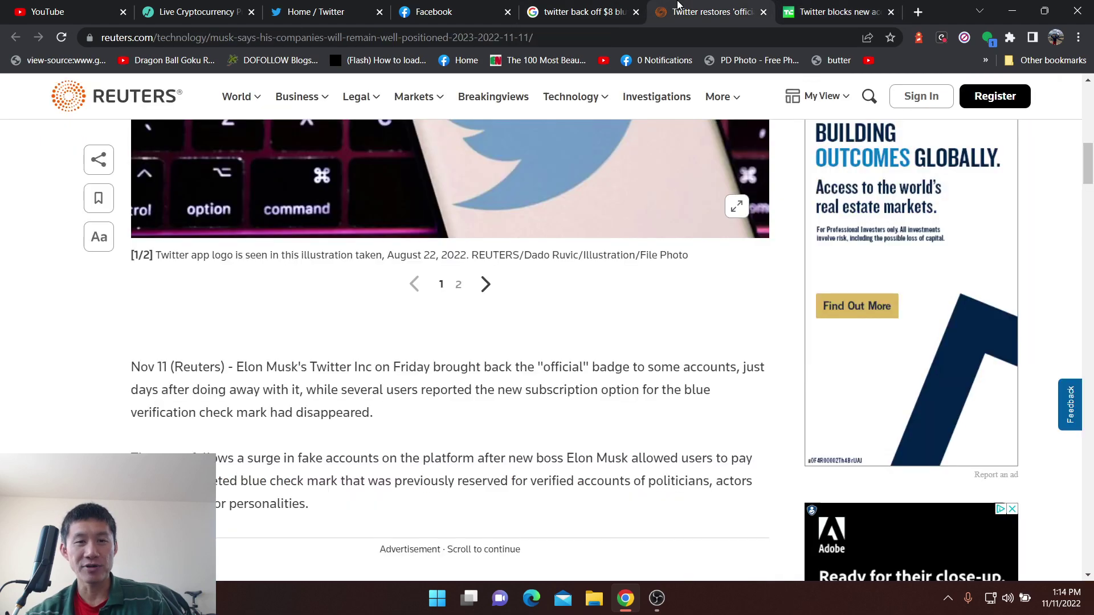
pyautogui.scroll(5, 801, 275)
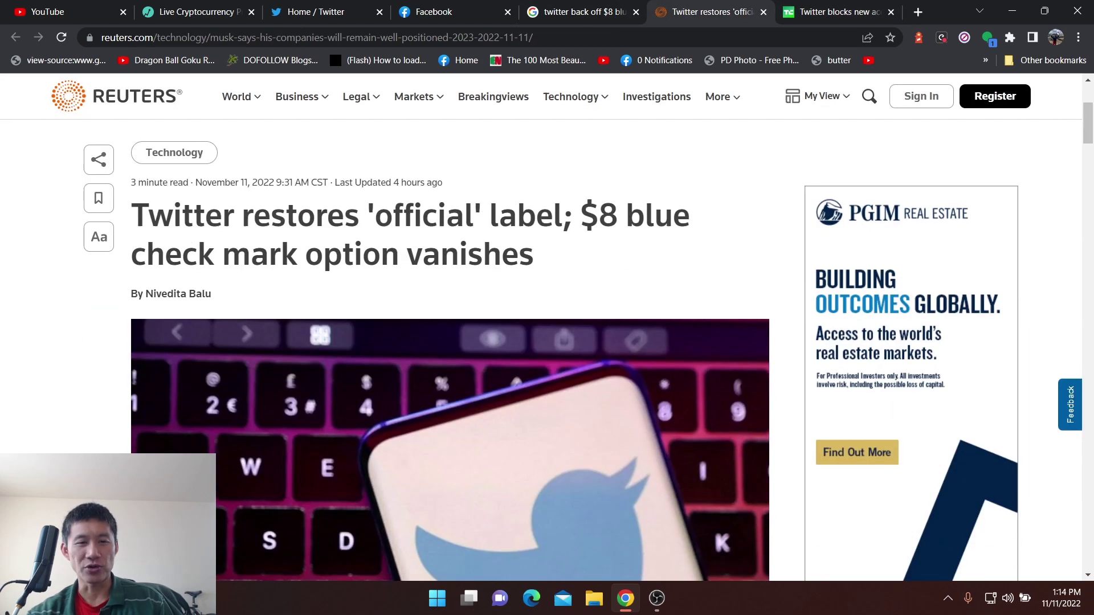
pyautogui.scroll(-3, 645, 395)
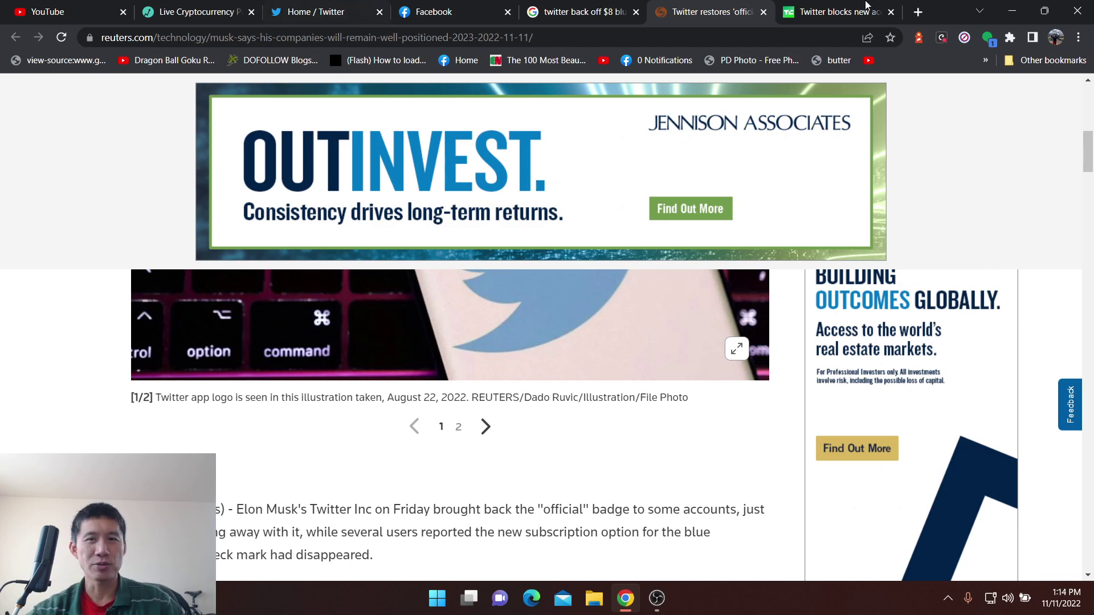
pyautogui.click(827, 10)
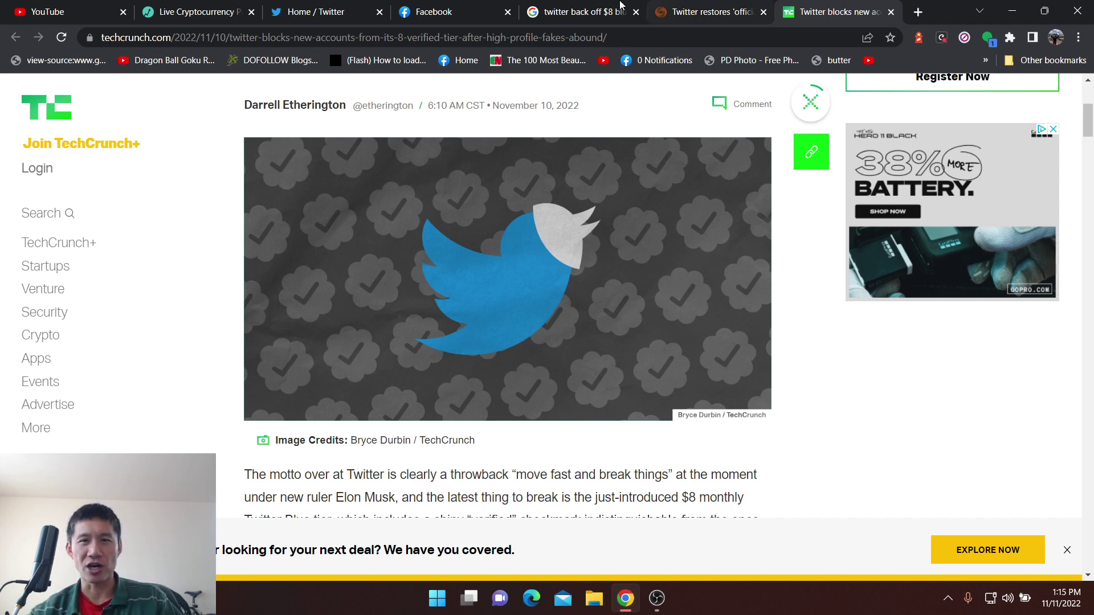
# Switch to the Google results tab for 'twitter back off $8 blue checkmark'
pyautogui.click(584, 12)
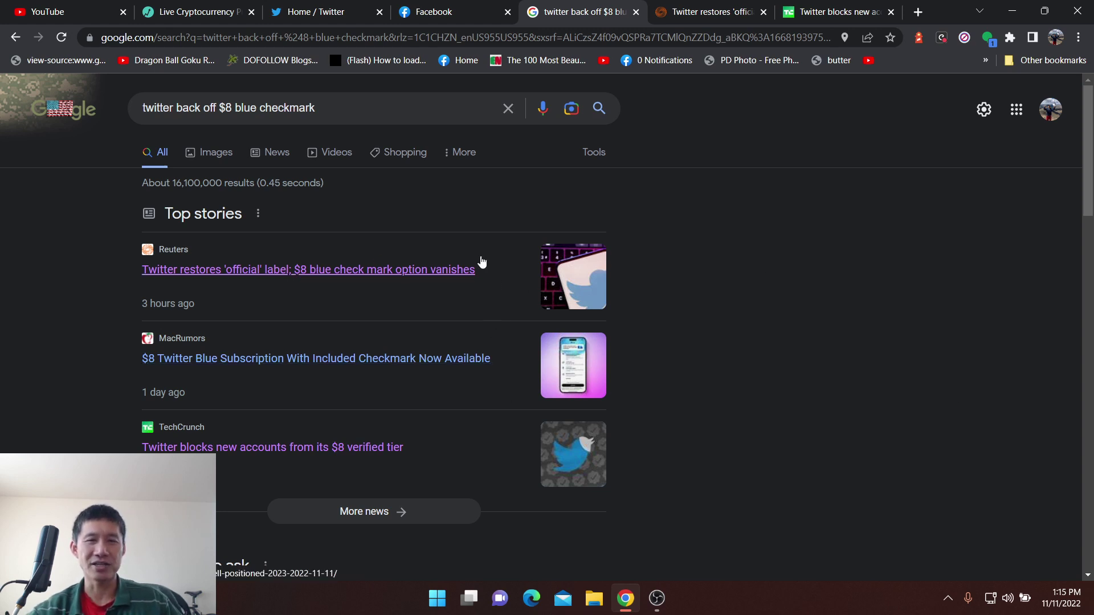
# Switch to the Reuters tab on Twitter restoring the 'official' label
pyautogui.click(740, 7)
pyautogui.scroll(5, 744, 171)
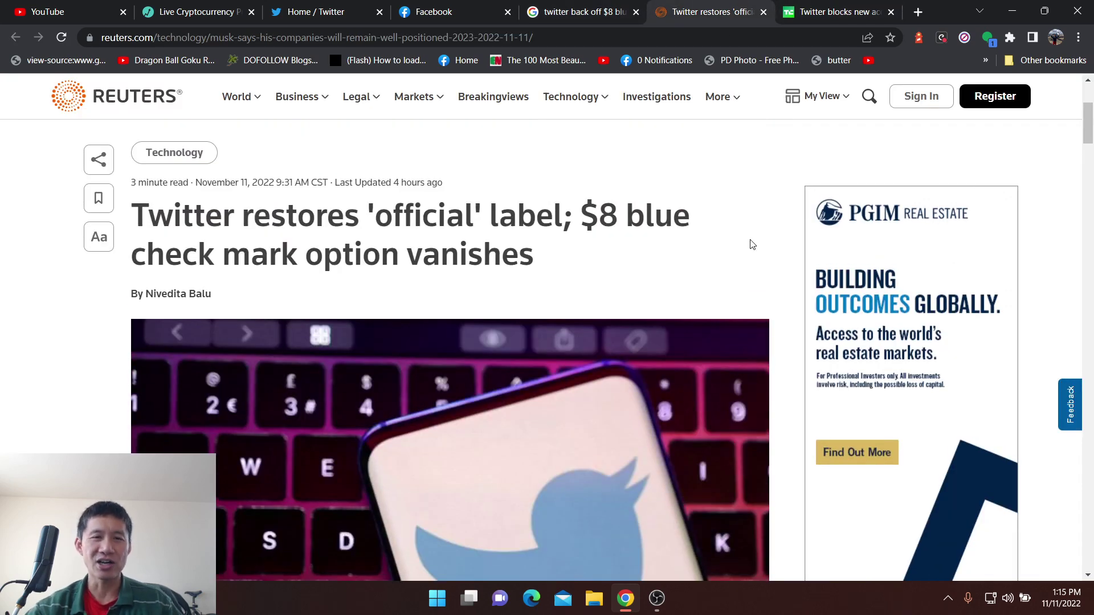
pyautogui.scroll(-3, 748, 248)
pyautogui.scroll(-3, 746, 250)
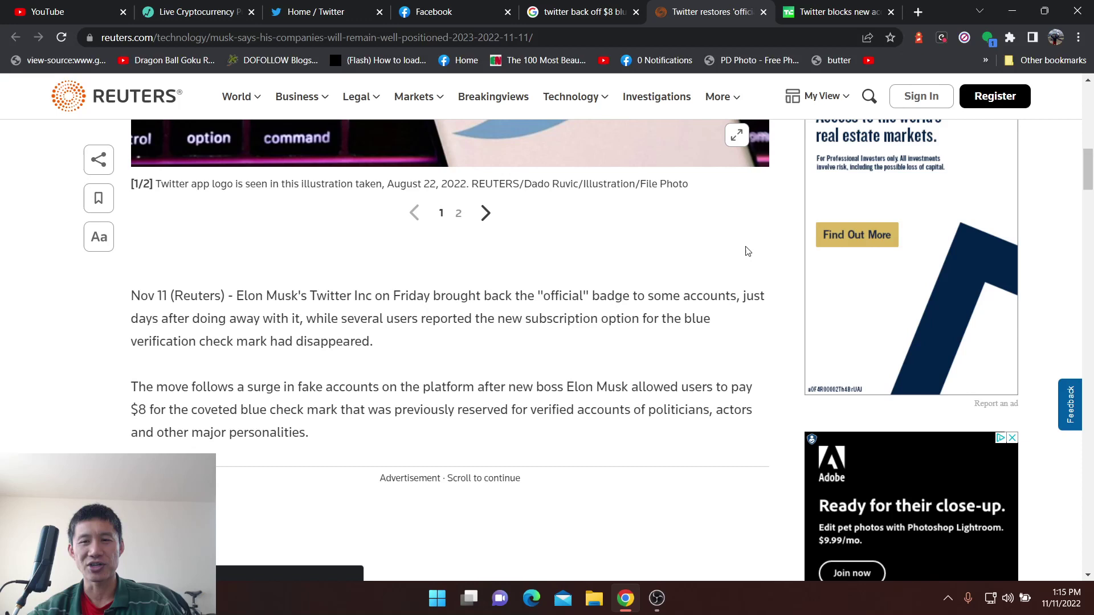